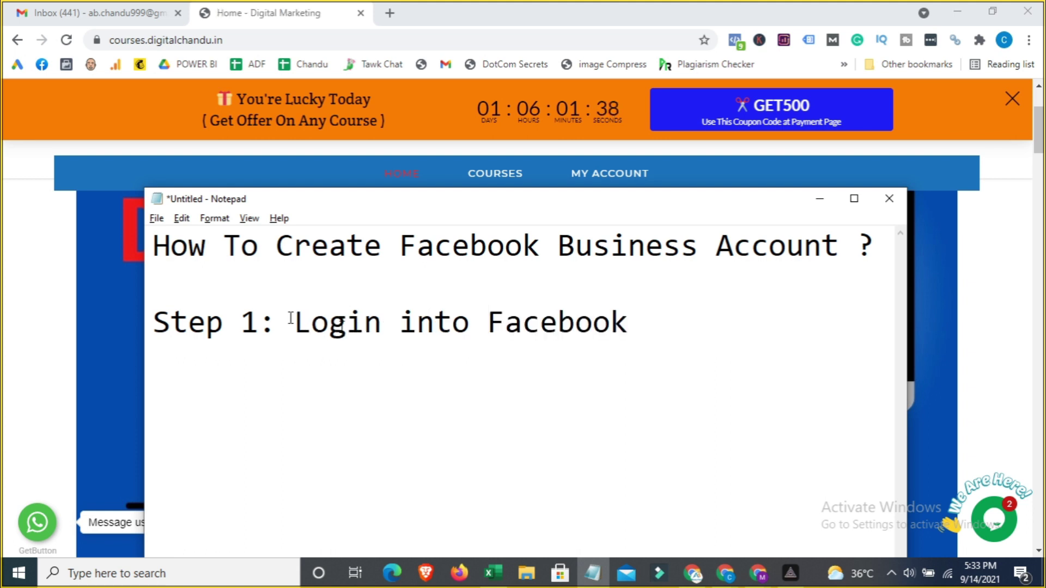
{"action": "key", "text": "Return"}
{"action": "key", "text": "Return"}
{"action": "type", "text": "Step 2: https://business.facebook.com/"}
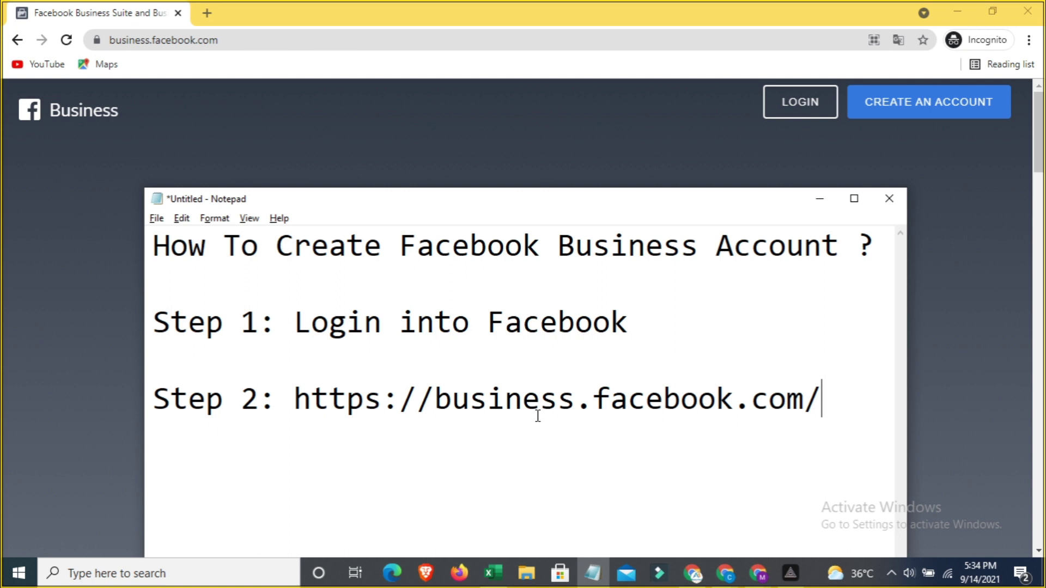
{"action": "type", "text": "overview"}
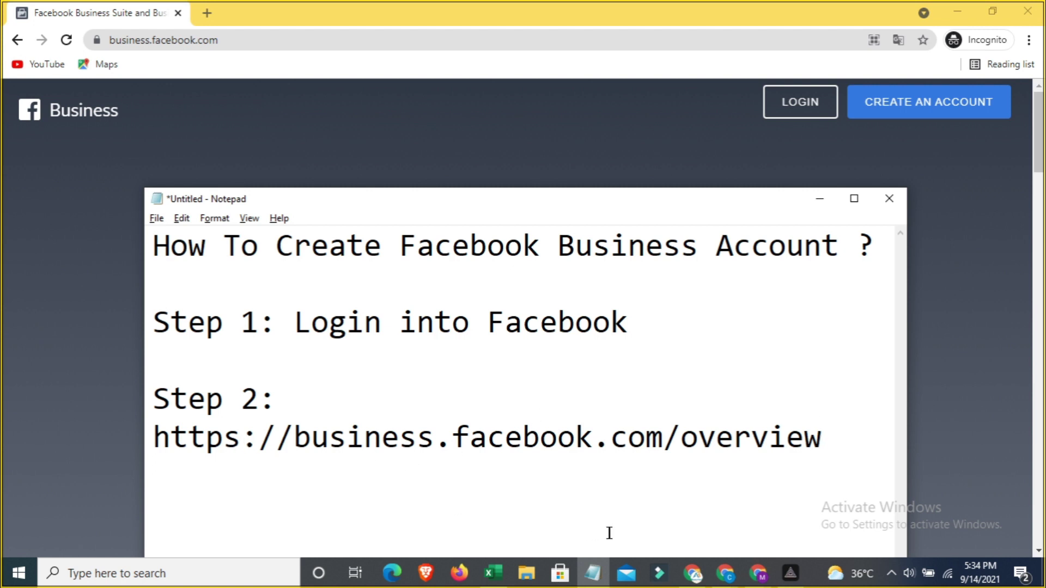
Compare the Business Manager overview page in the logged-in and logged-out browser windows, trying account creation from the logged-out one
{"action": "left_click", "coordinate": [732, 581]}
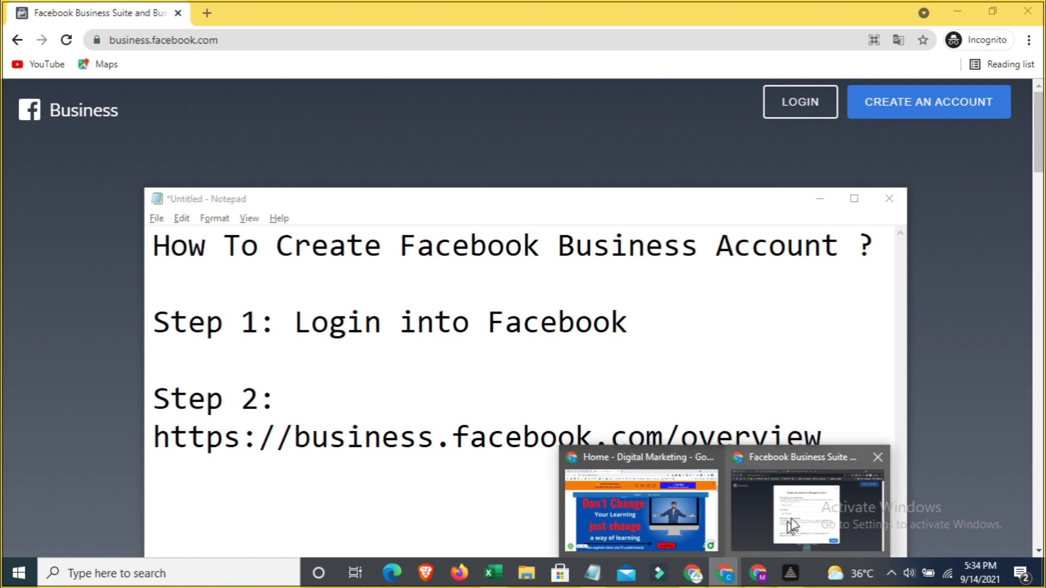
{"action": "left_click", "coordinate": [807, 506]}
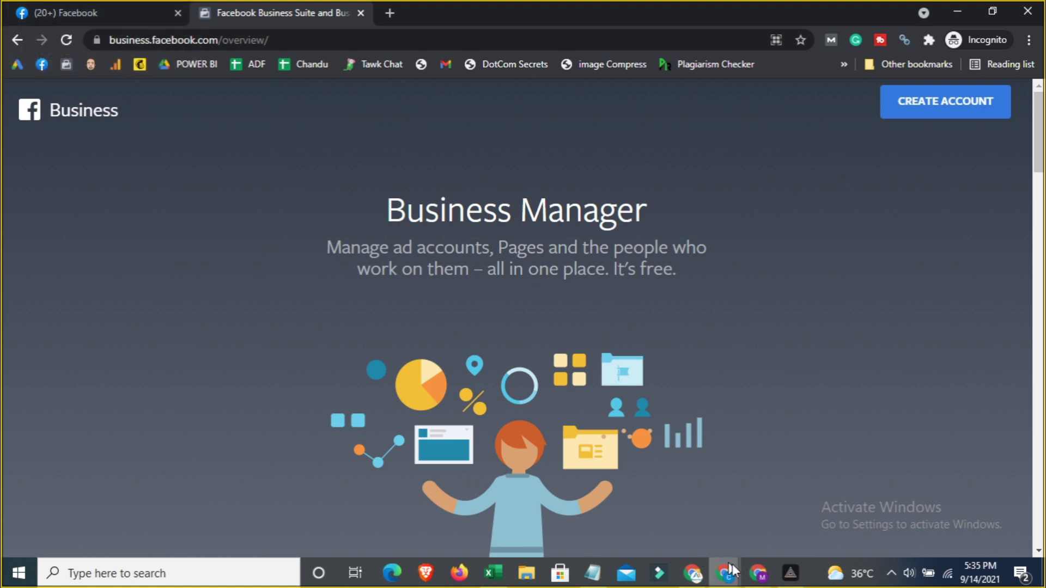
{"action": "mouse_move", "coordinate": [725, 569]}
{"action": "left_click", "coordinate": [893, 489]}
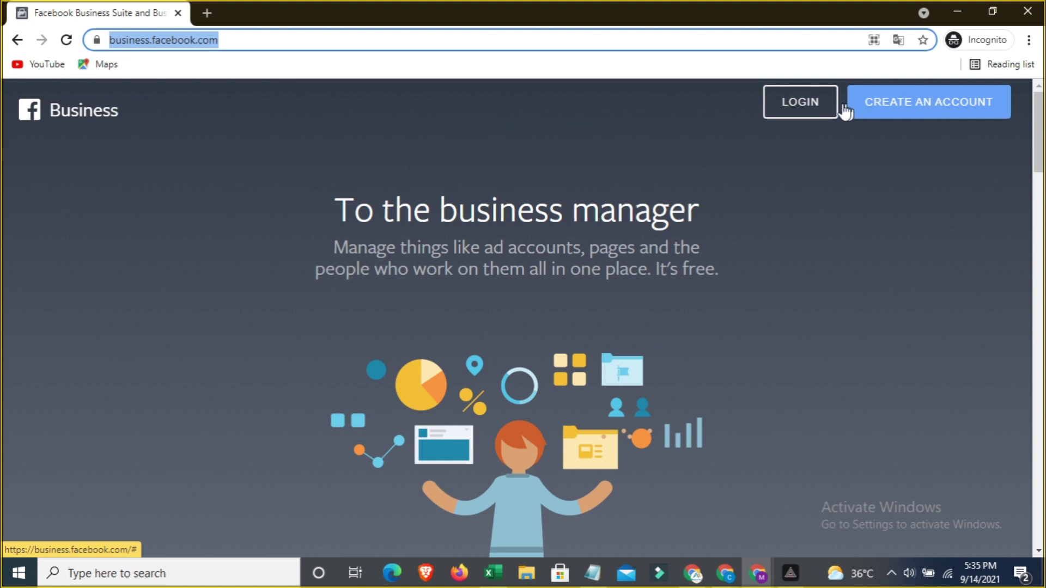
{"action": "key", "text": "alt+Tab"}
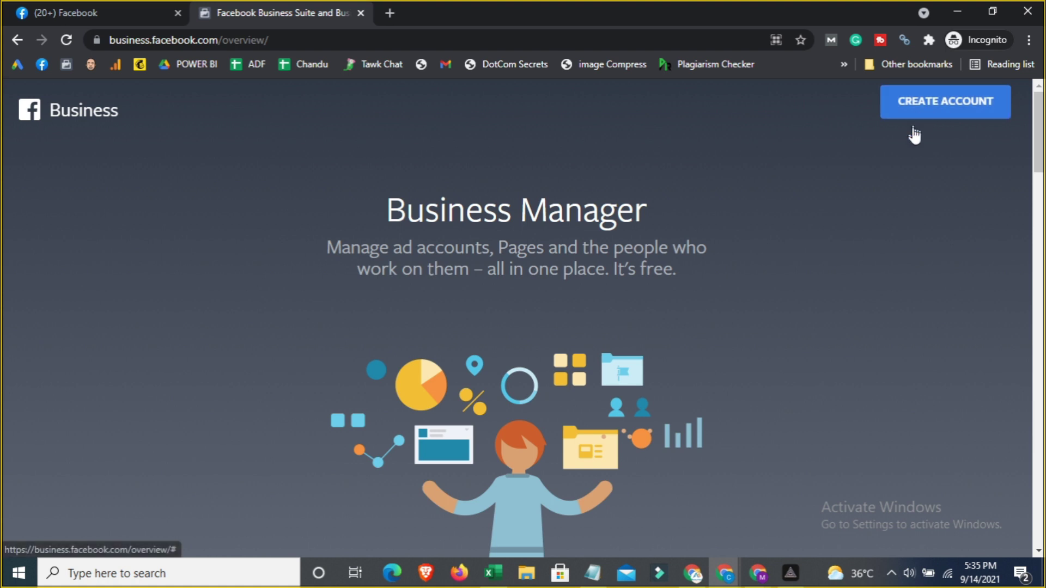
{"action": "key", "text": "alt+Tab"}
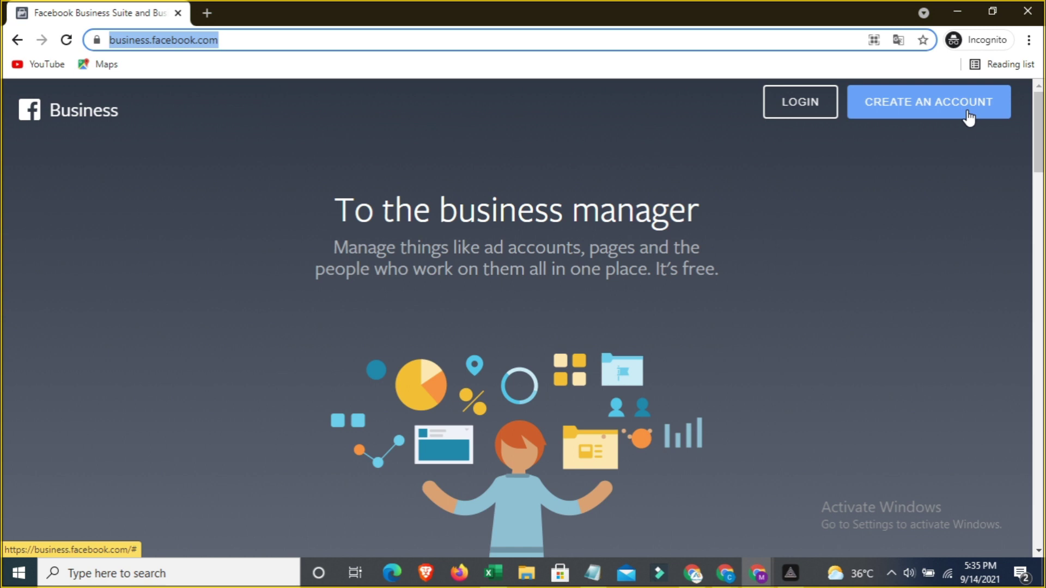
{"action": "left_click", "coordinate": [918, 114]}
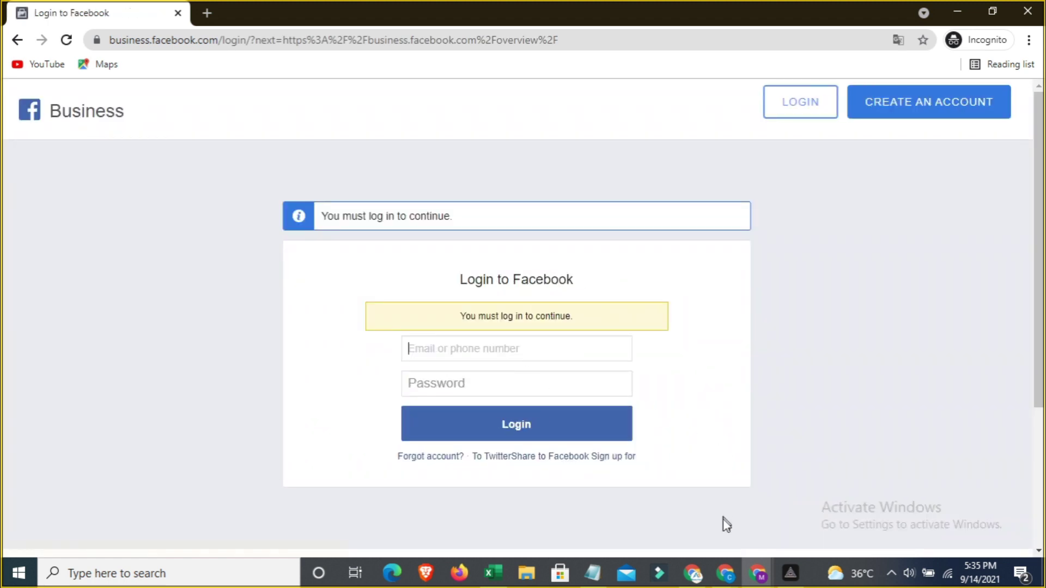
Open the Business Manager account creation form in the logged-in browser window and enter the business and account name
{"action": "mouse_move", "coordinate": [724, 577]}
{"action": "left_click", "coordinate": [773, 526]}
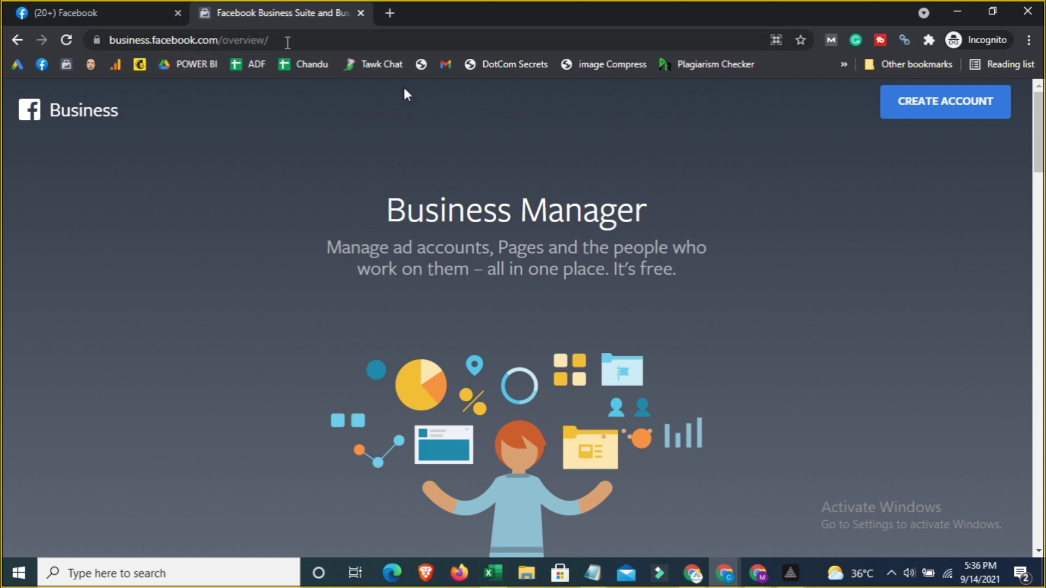
{"action": "left_click", "coordinate": [959, 109]}
{"action": "left_click", "coordinate": [459, 247]}
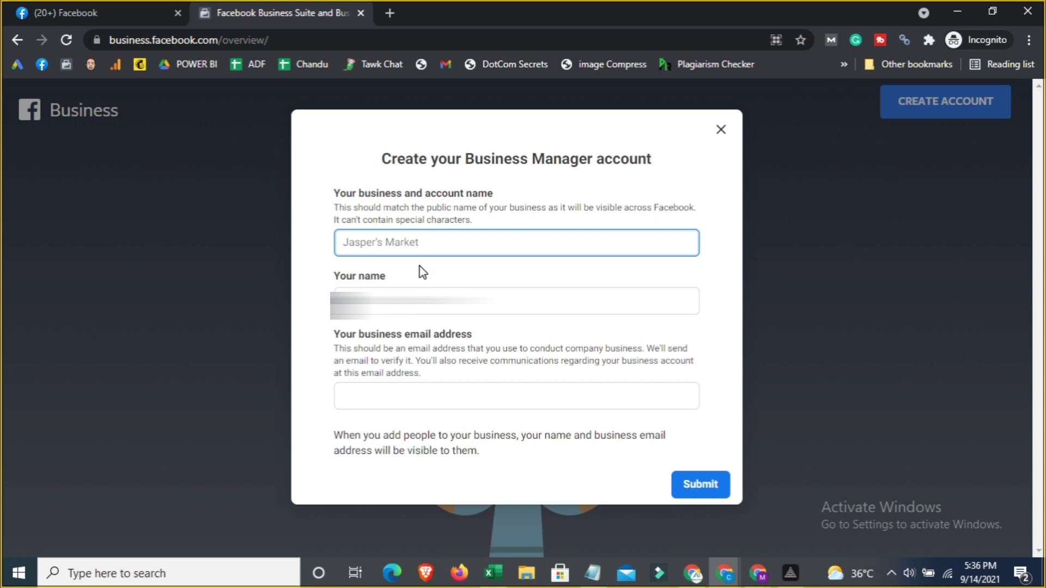
{"action": "key", "text": "Tab"}
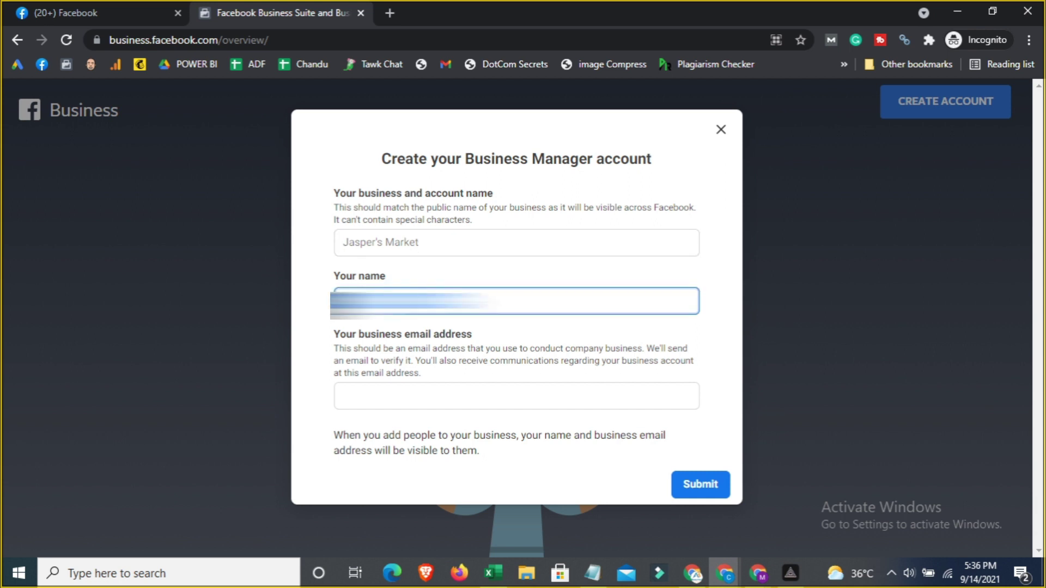
{"action": "left_click", "coordinate": [442, 239]}
{"action": "key", "text": "ctrl+v"}
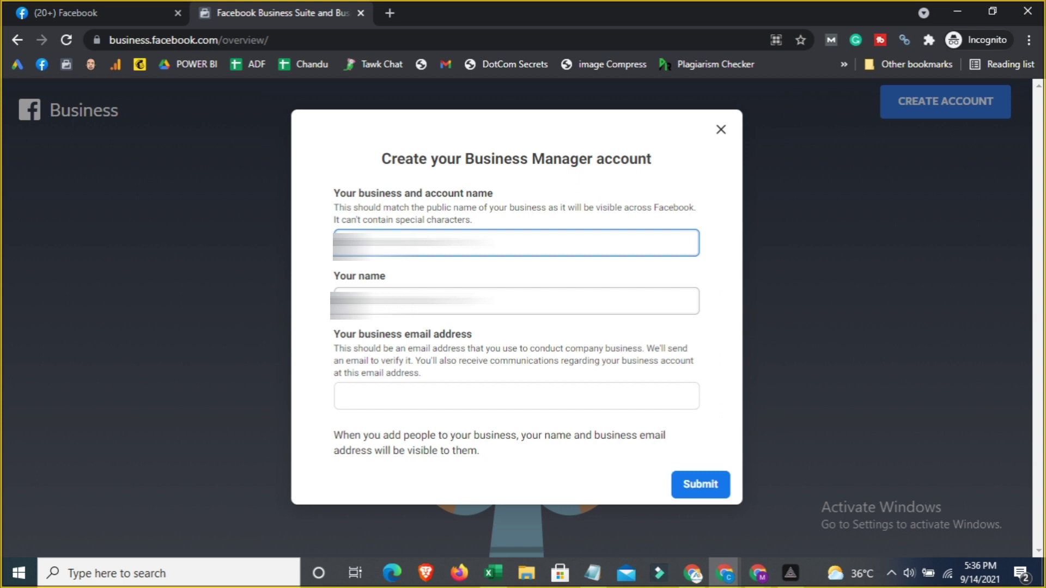
Enter the business email address, then submit the Business Manager account form and finish the creation dialog
{"action": "left_click", "coordinate": [418, 402]}
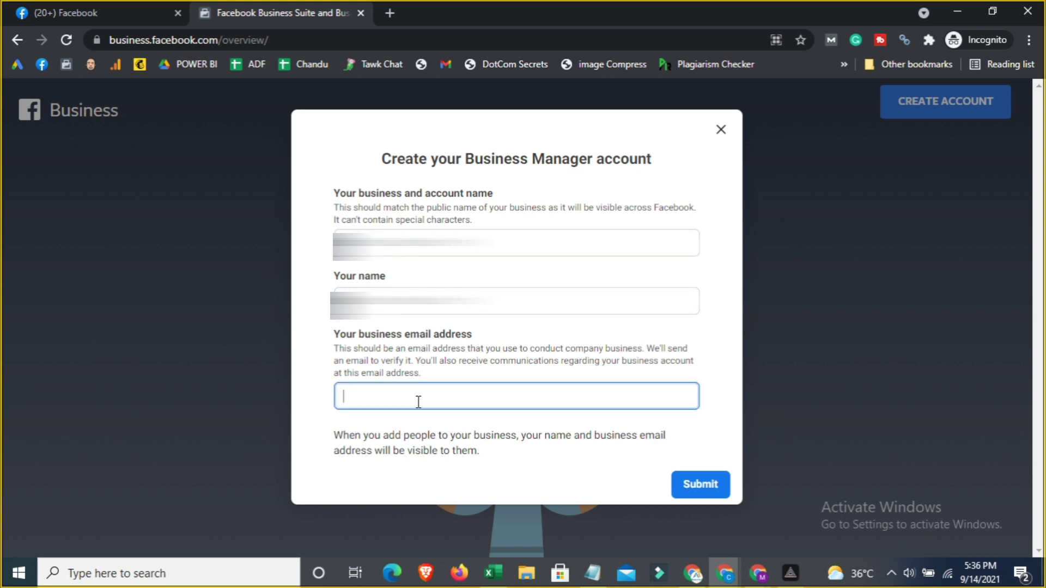
{"action": "key", "text": "ctrl+v"}
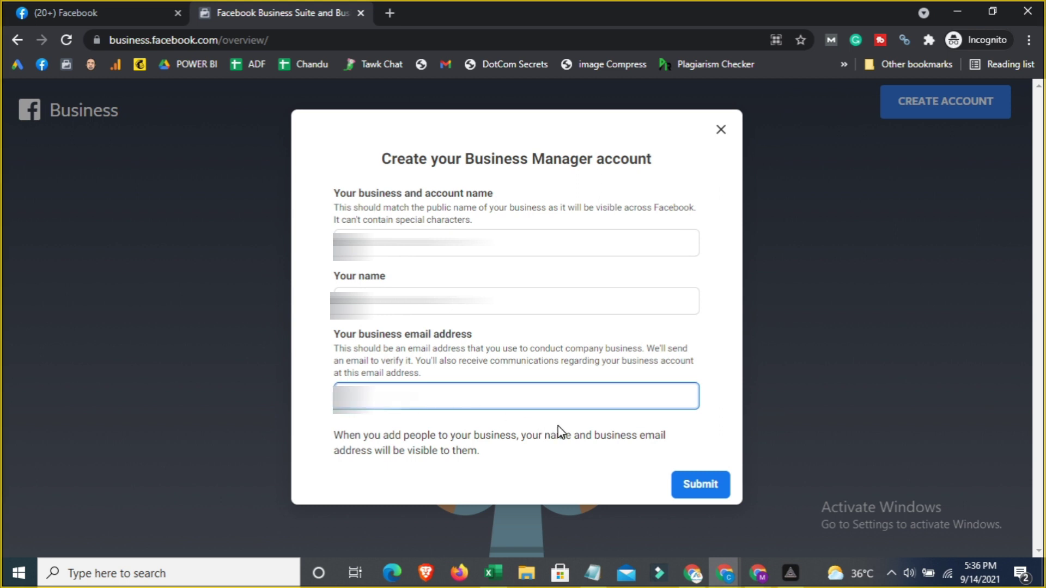
{"action": "key", "text": "ctrl+v"}
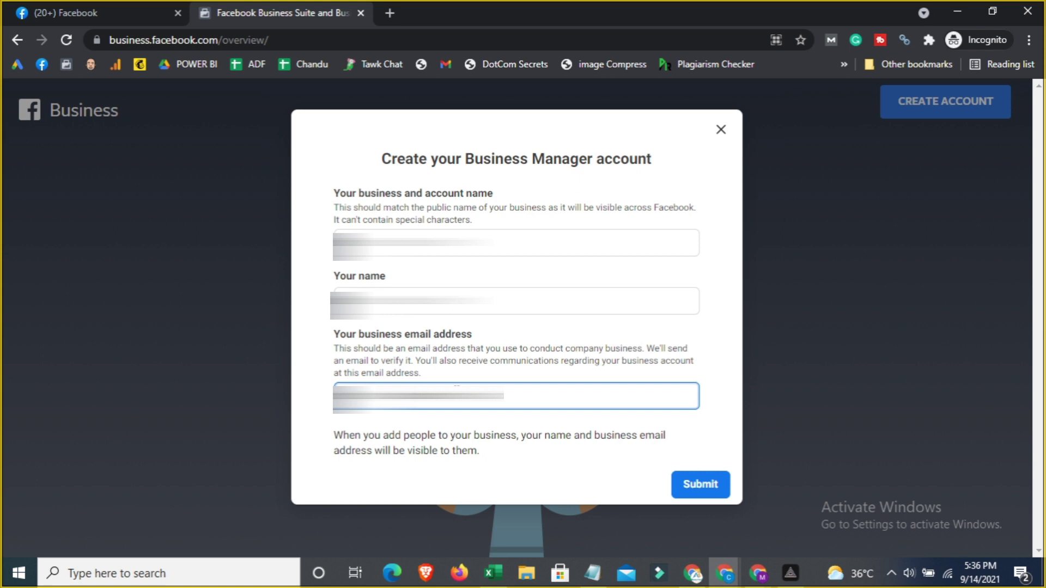
{"action": "left_click", "coordinate": [711, 493]}
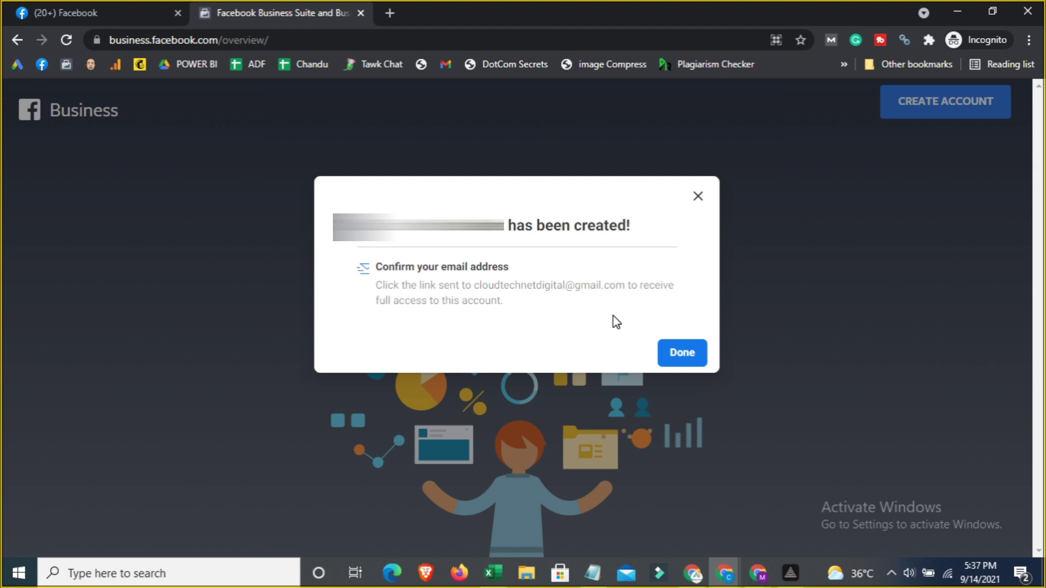
{"action": "left_click", "coordinate": [676, 354]}
Switch to Gmail, open Facebook's "Confirm your business email" message and confirm the business email address
{"action": "key", "text": "alt+Tab"}
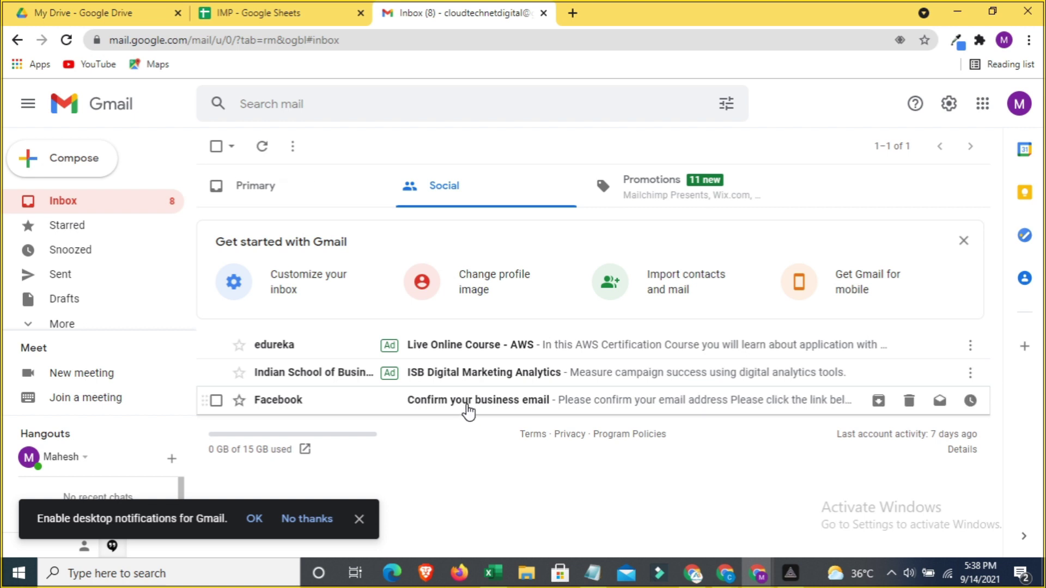
{"action": "left_click", "coordinate": [467, 407]}
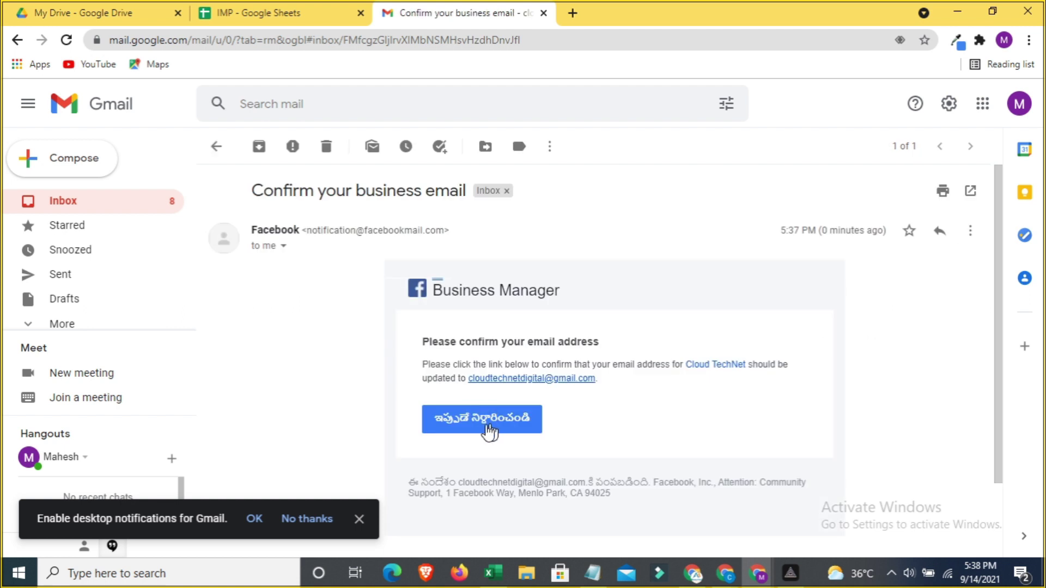
{"action": "left_click", "coordinate": [474, 427]}
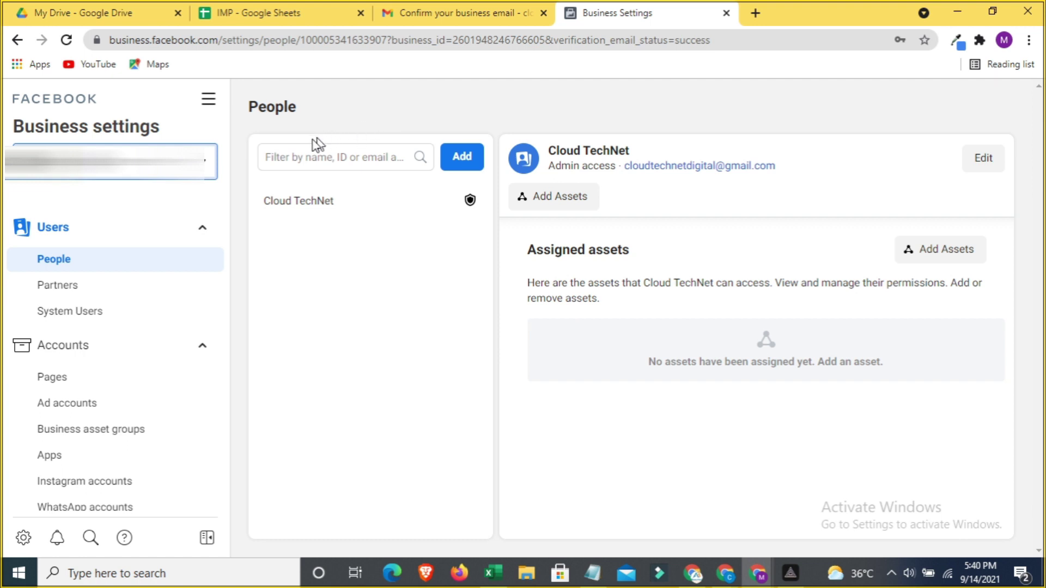
Examine the business account switcher and the available sections in Business settings, from Users to Business info
{"action": "left_click", "coordinate": [207, 161]}
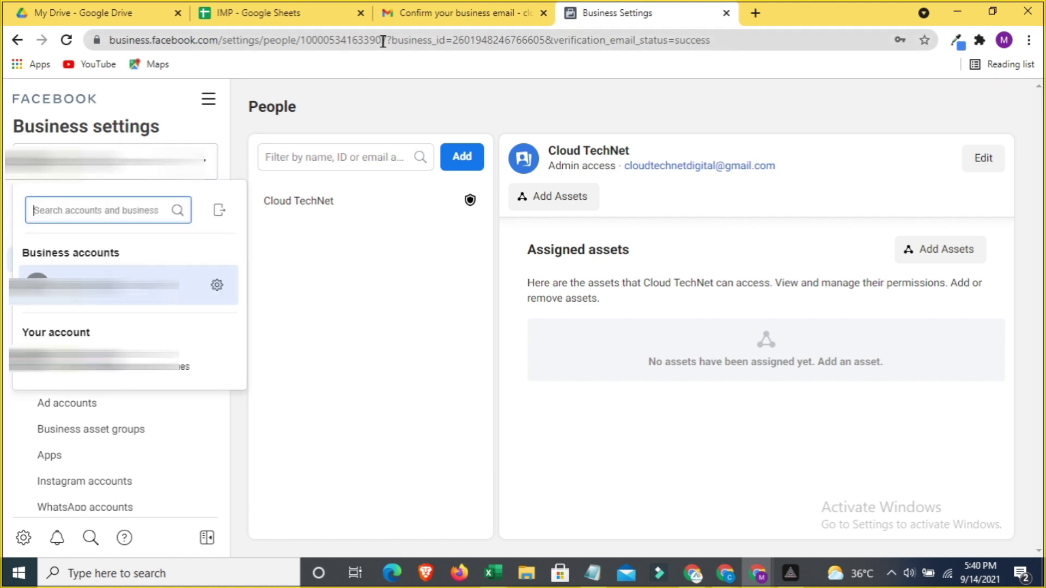
{"action": "left_click", "coordinate": [362, 97]}
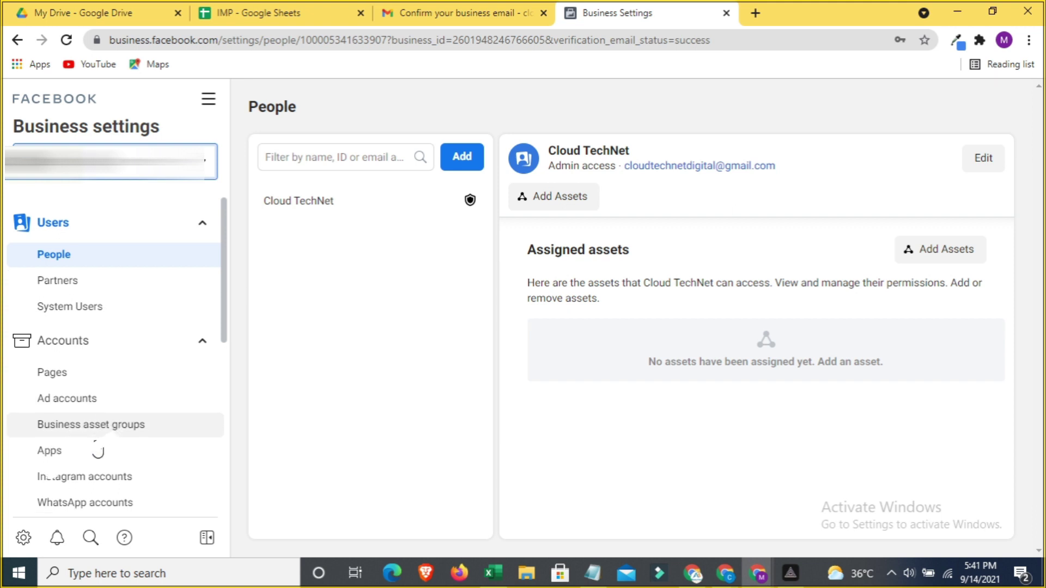
{"action": "scroll", "coordinate": [99, 446], "scroll_direction": "down", "scroll_amount": 7}
{"action": "scroll", "coordinate": [98, 446], "scroll_direction": "up", "scroll_amount": 5}
{"action": "scroll", "coordinate": [96, 449], "scroll_direction": "down", "scroll_amount": 4}
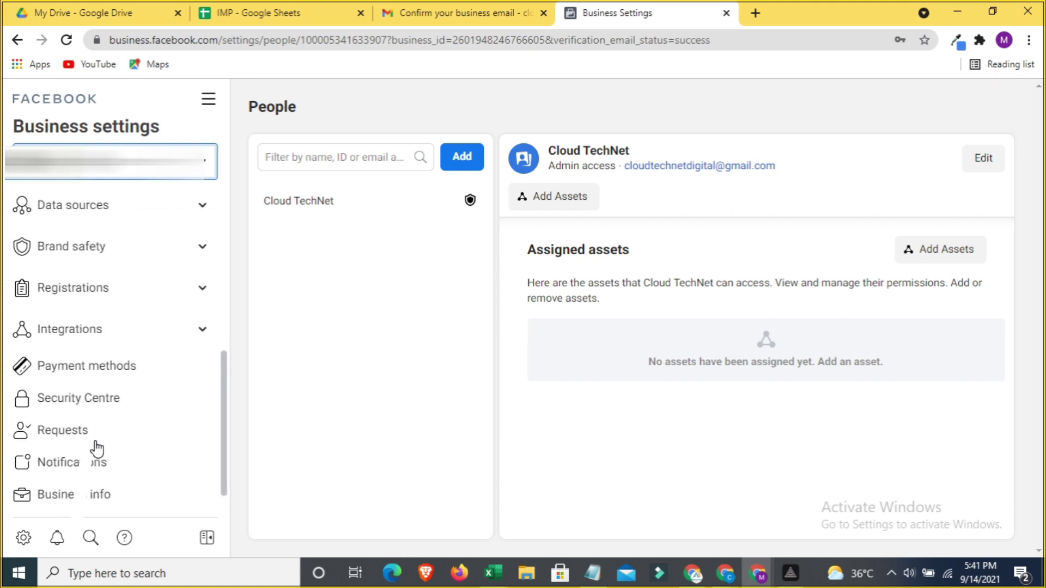
{"action": "scroll", "coordinate": [93, 452], "scroll_direction": "up", "scroll_amount": 6}
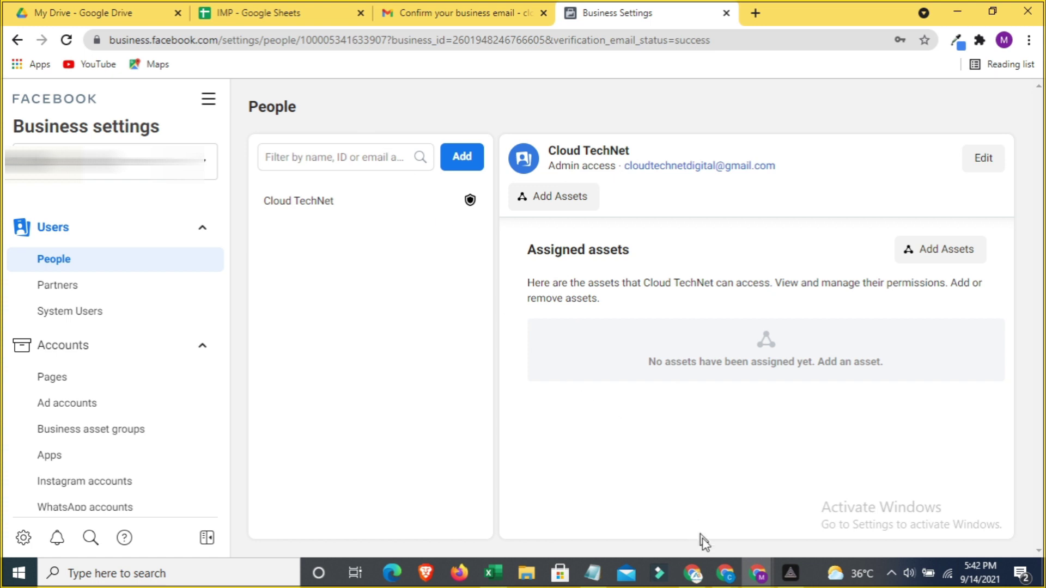
Switch to the courses.digitalchandu.in window and look through the course advantages and the Google Ads, WordPress and SEO course listings
{"action": "mouse_move", "coordinate": [725, 579]}
{"action": "left_click", "coordinate": [662, 525]}
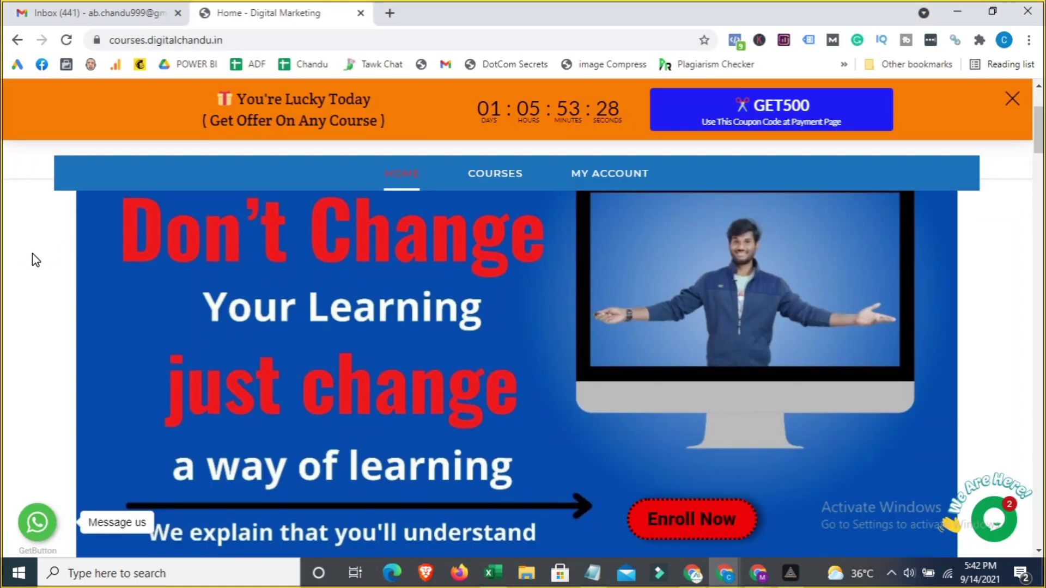
{"action": "scroll", "coordinate": [31, 253], "scroll_direction": "down", "scroll_amount": 4}
{"action": "scroll", "coordinate": [82, 293], "scroll_direction": "down", "scroll_amount": 5}
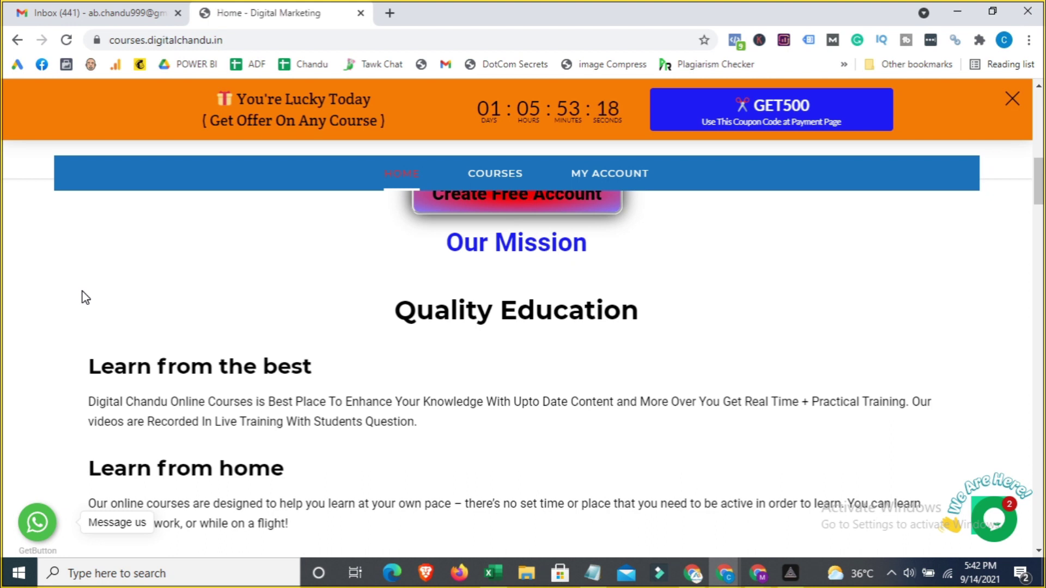
{"action": "scroll", "coordinate": [84, 296], "scroll_direction": "down", "scroll_amount": 15}
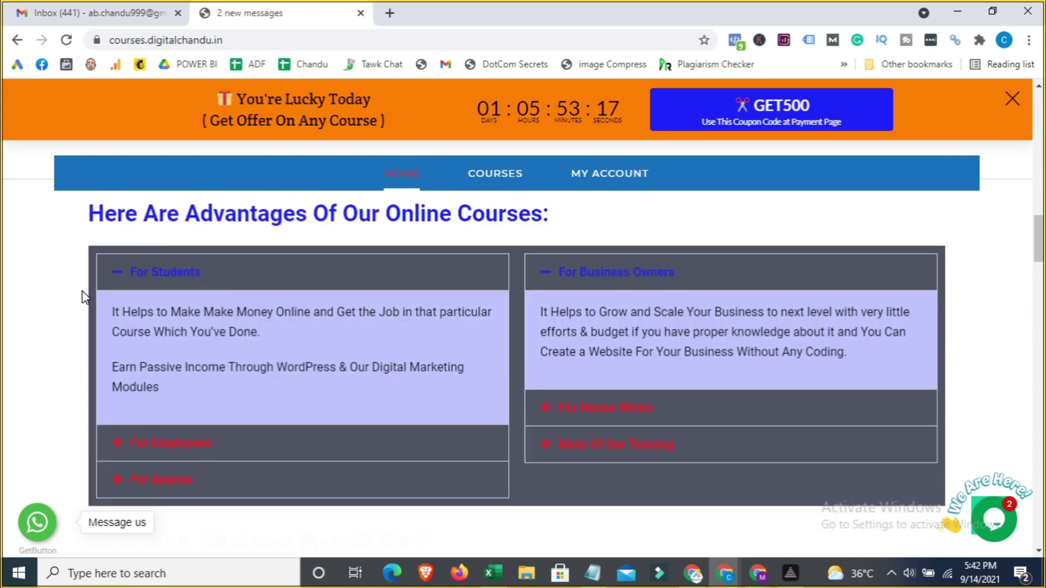
{"action": "scroll", "coordinate": [84, 297], "scroll_direction": "down", "scroll_amount": 8}
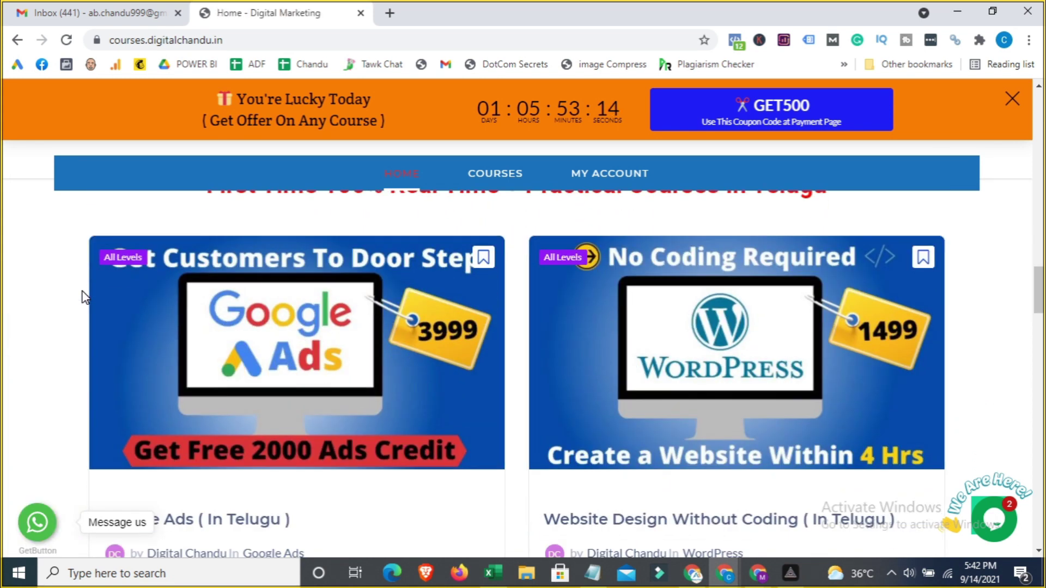
{"action": "scroll", "coordinate": [85, 297], "scroll_direction": "down", "scroll_amount": 2}
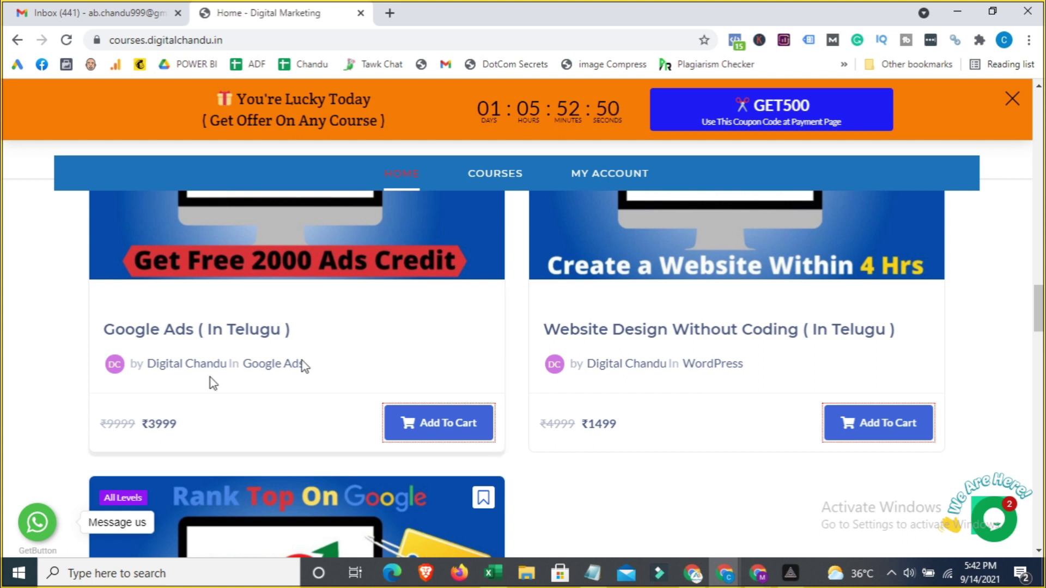
{"action": "scroll", "coordinate": [678, 341], "scroll_direction": "down", "scroll_amount": 3}
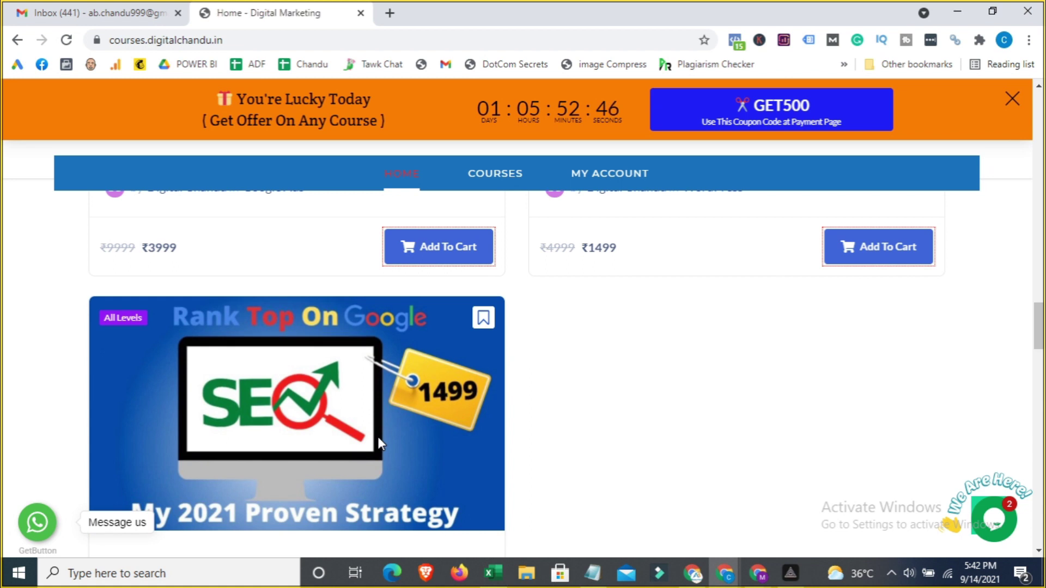
{"action": "scroll", "coordinate": [642, 406], "scroll_direction": "up", "scroll_amount": 3}
{"action": "scroll", "coordinate": [641, 406], "scroll_direction": "down", "scroll_amount": 3}
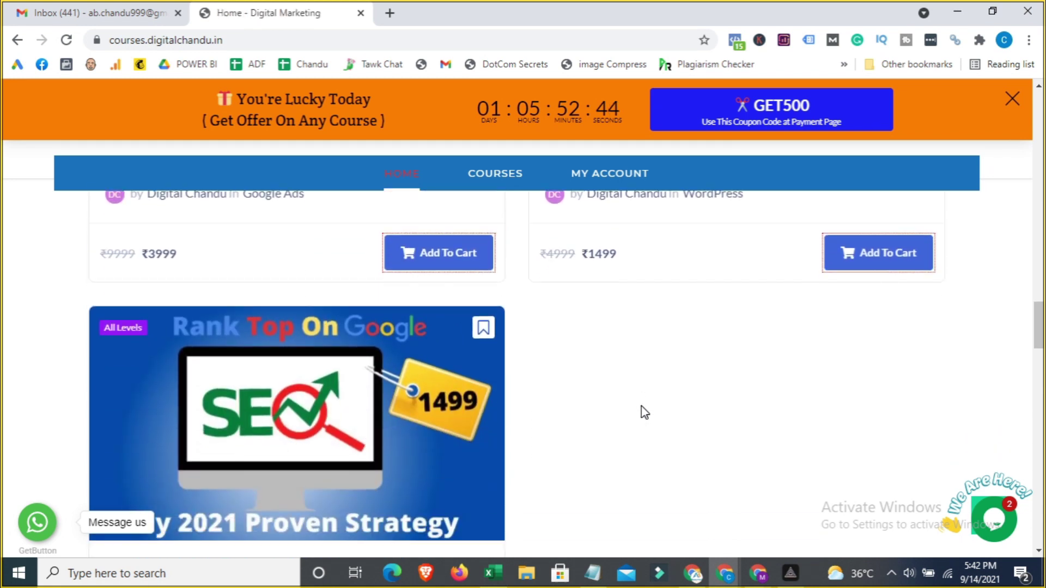
{"action": "scroll", "coordinate": [642, 406], "scroll_direction": "down", "scroll_amount": 1}
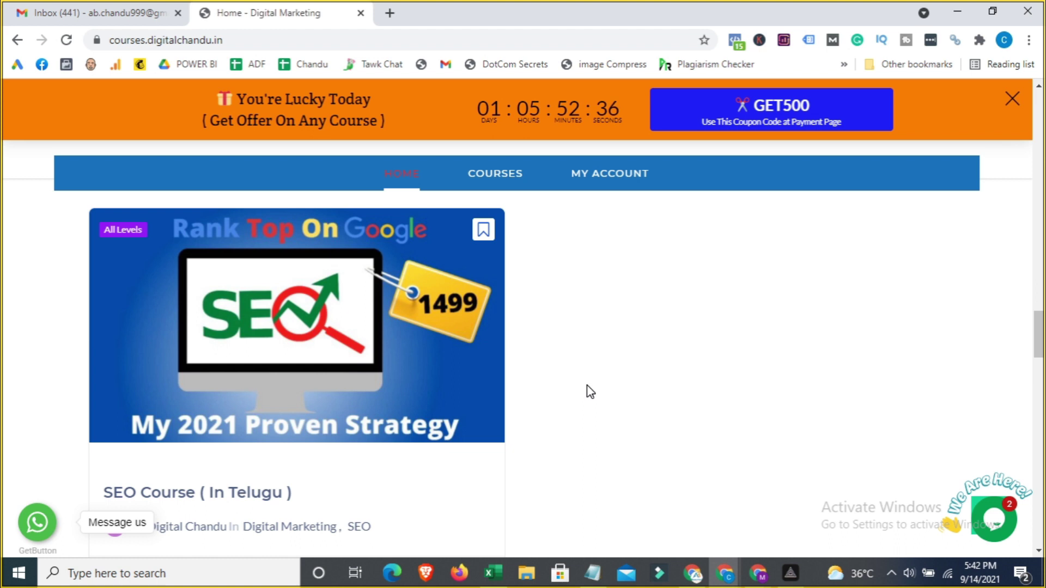
{"action": "scroll", "coordinate": [590, 391], "scroll_direction": "down", "scroll_amount": 2}
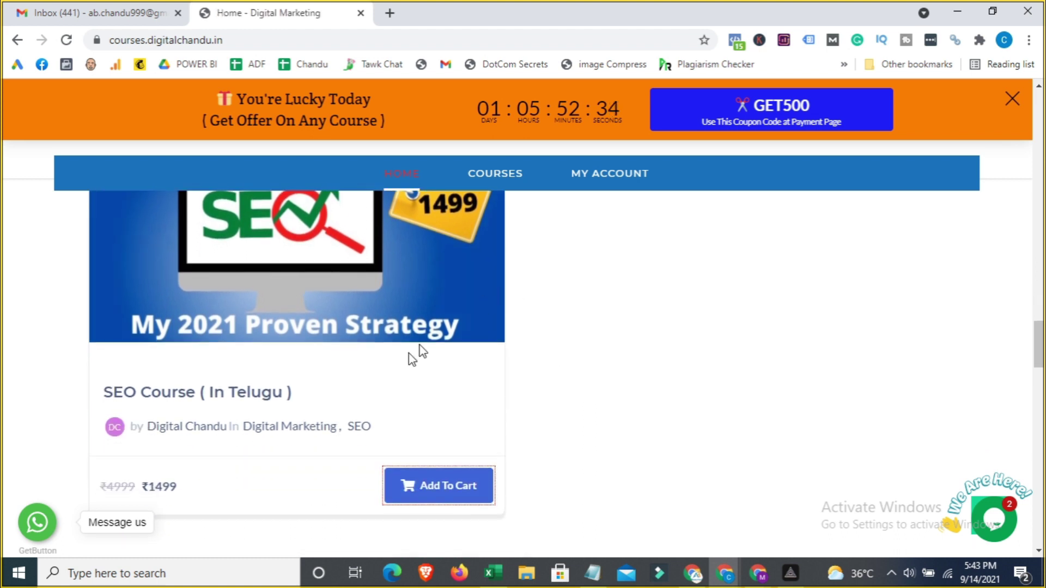